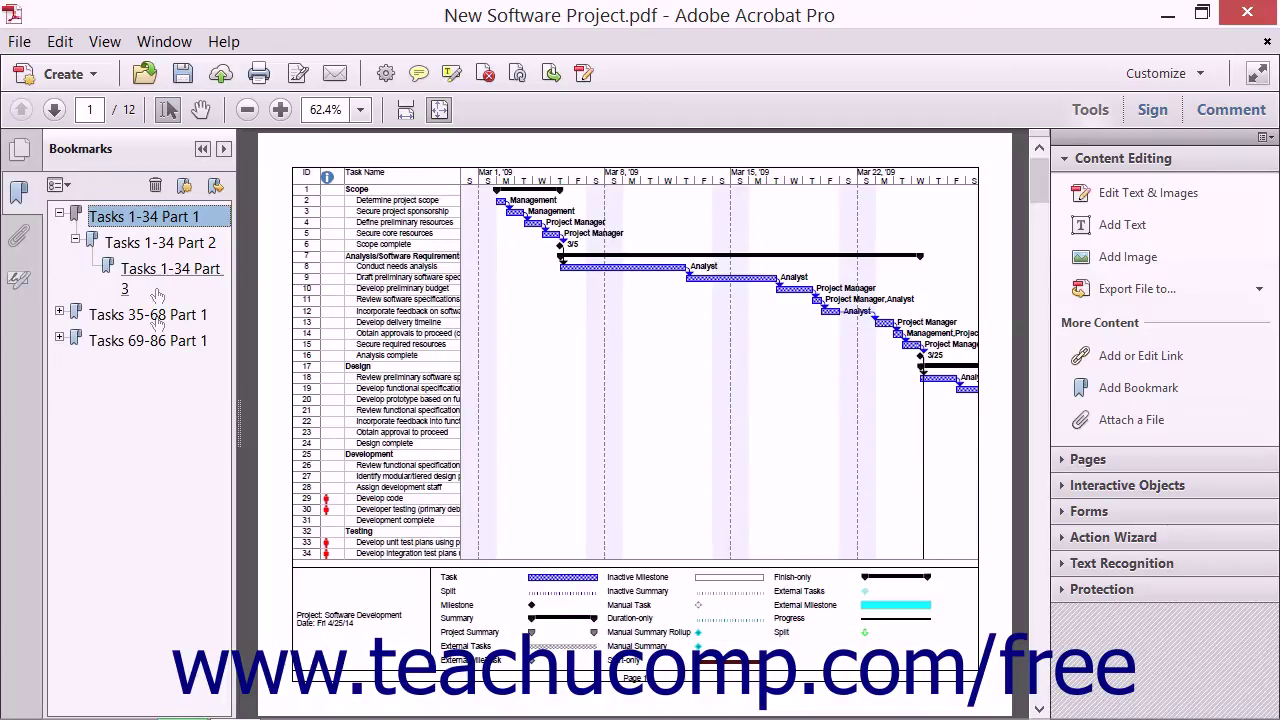
Step: Browse the Tasks 1-34, 35-68 and 69-86 bookmarks, ending on Tasks 1-34 Part 3 (page 7)
left_click(144, 216)
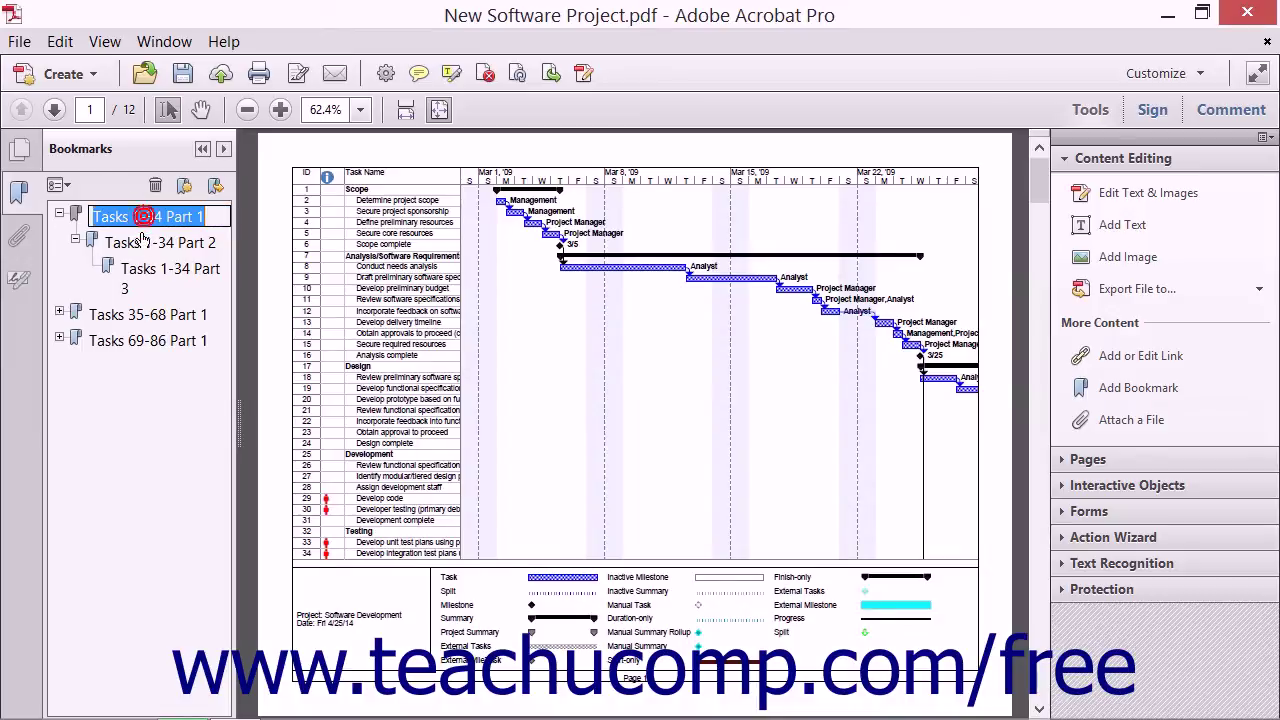
left_click(141, 314)
left_click(140, 345)
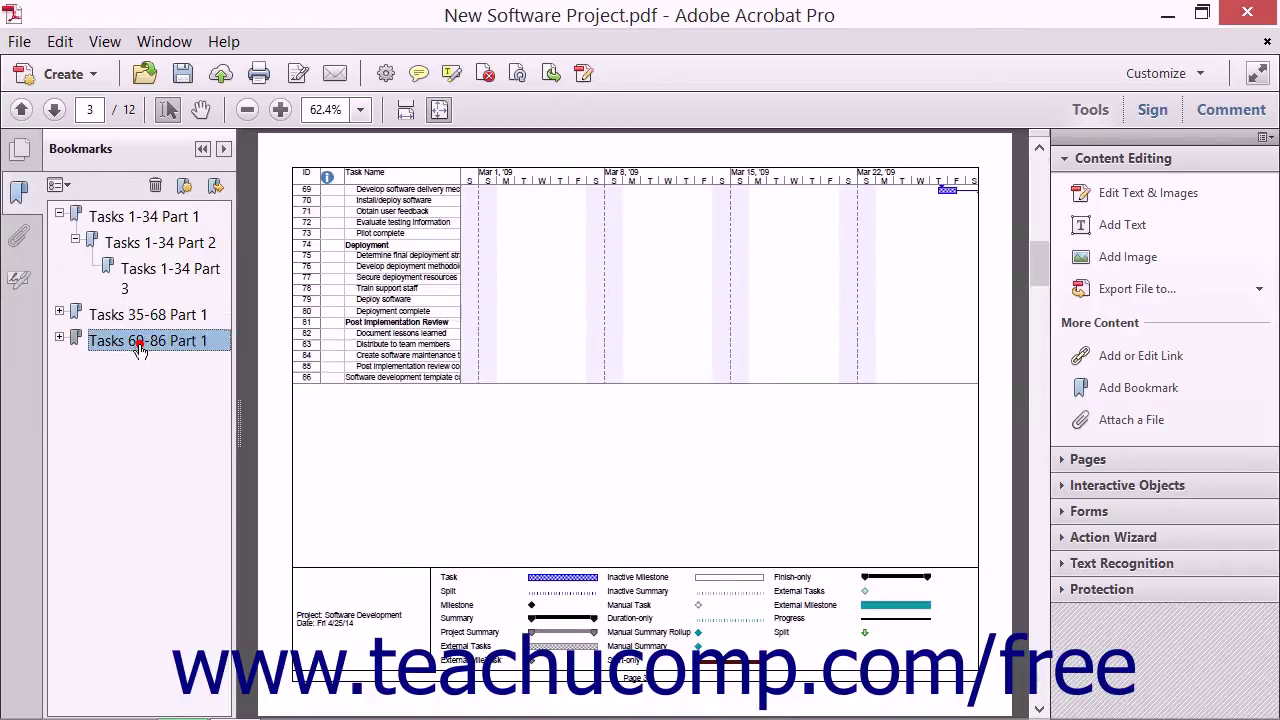
left_click(146, 218)
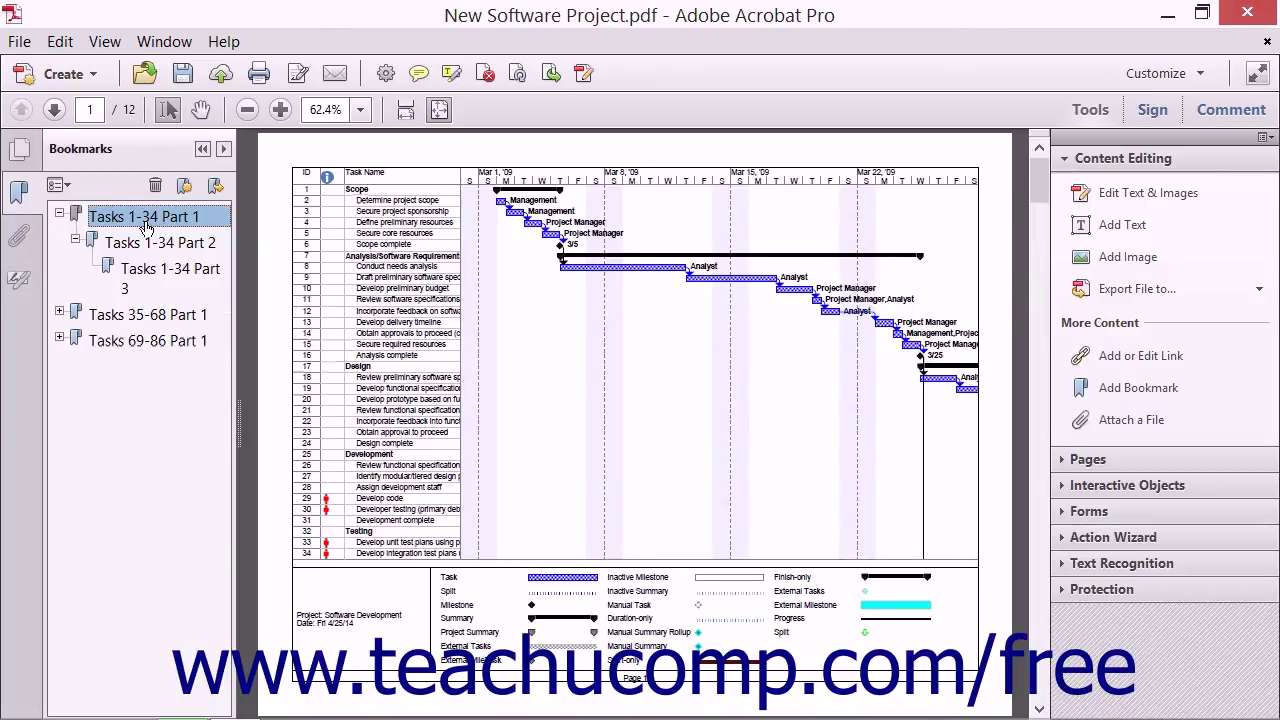
left_click(20, 195)
left_click(24, 197)
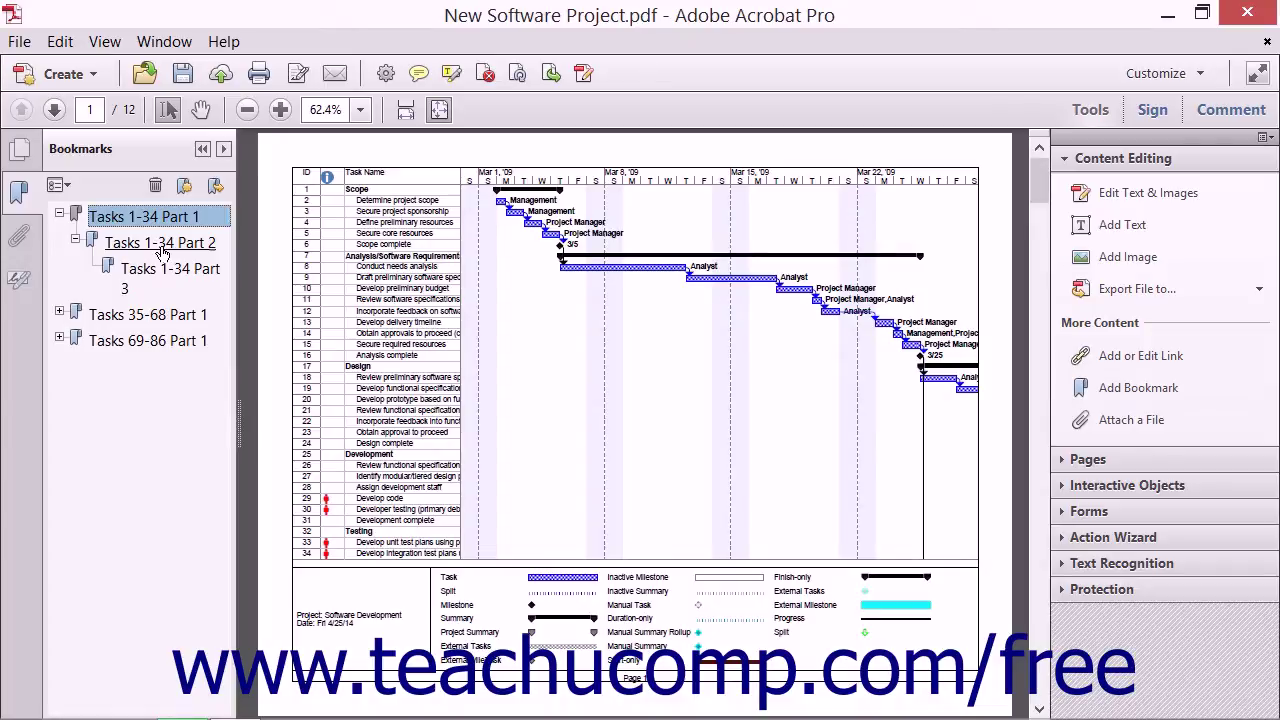
left_click(161, 252)
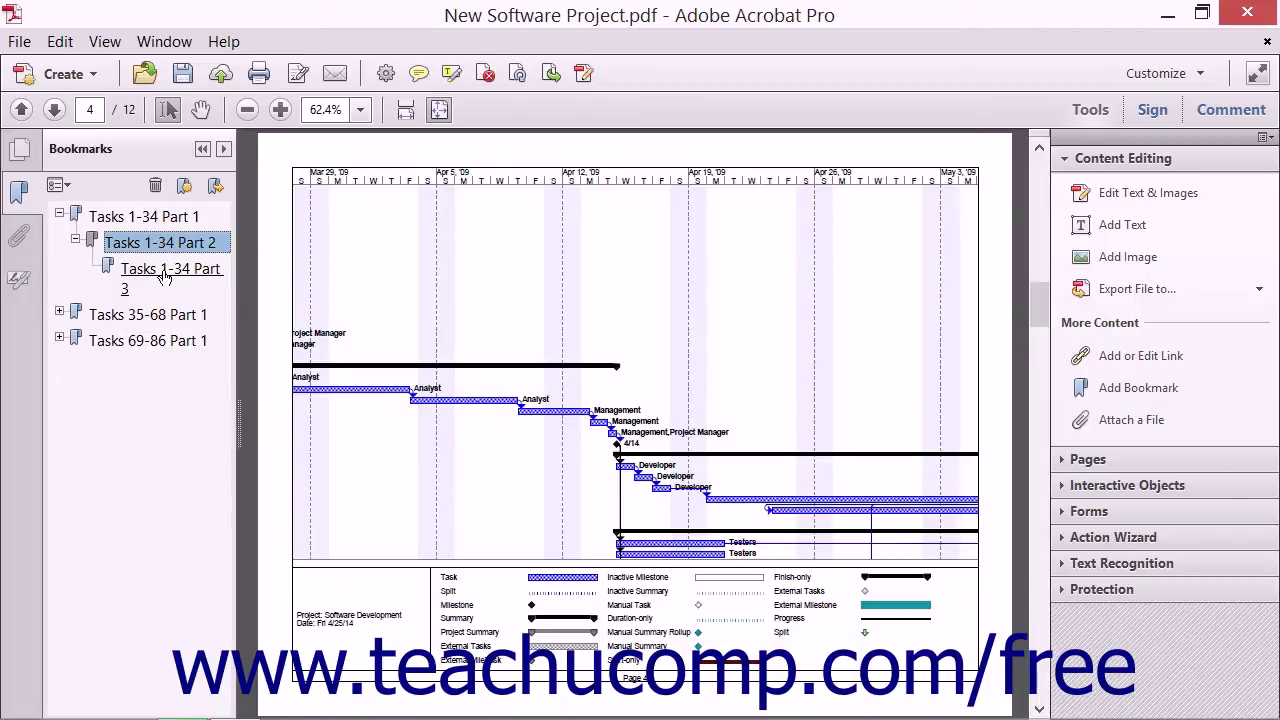
left_click(166, 278)
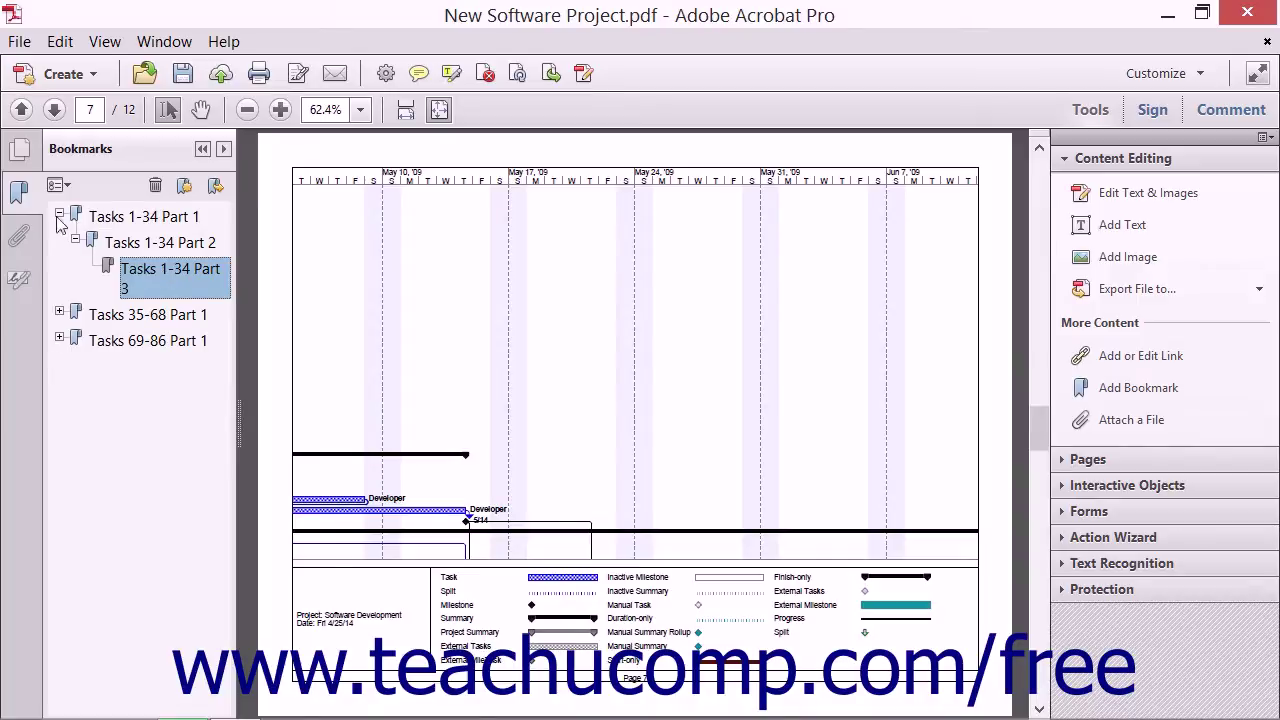
Step: Create a new bookmark under Part 3 and paste in the name 'Tasks 1-34 Part 4'
left_click(18, 195)
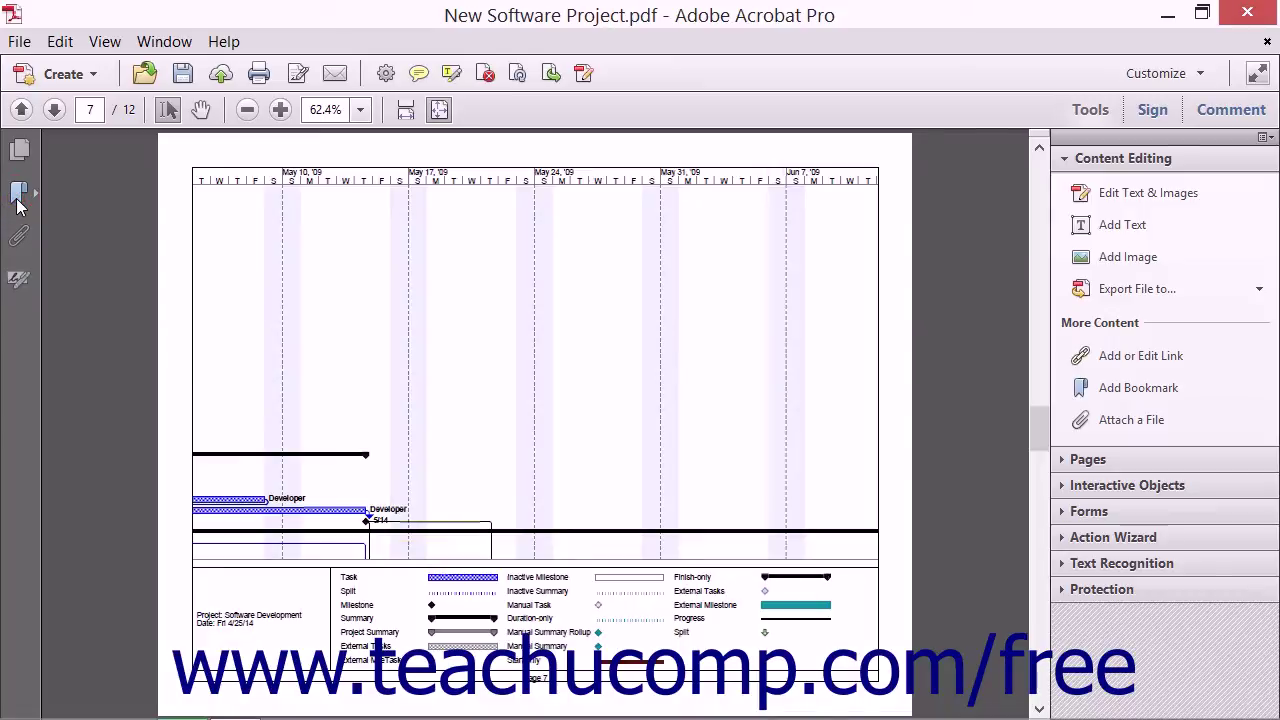
left_click(18, 195)
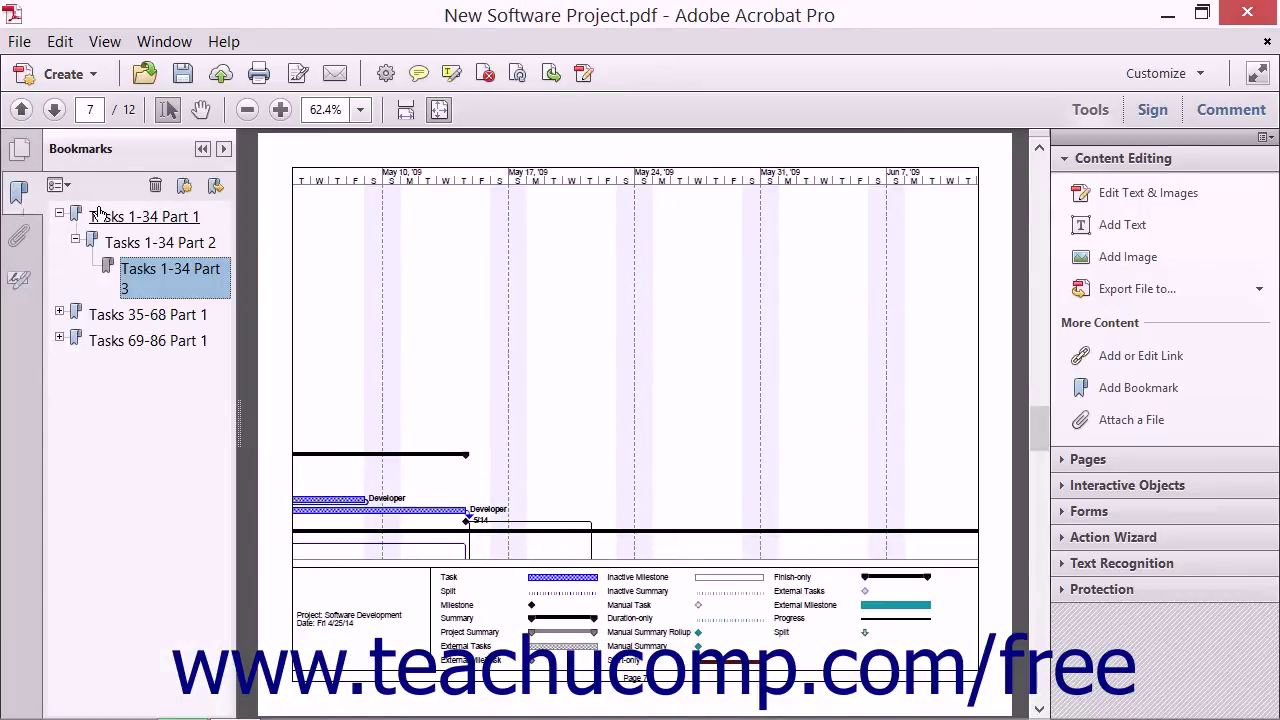
left_click(184, 187)
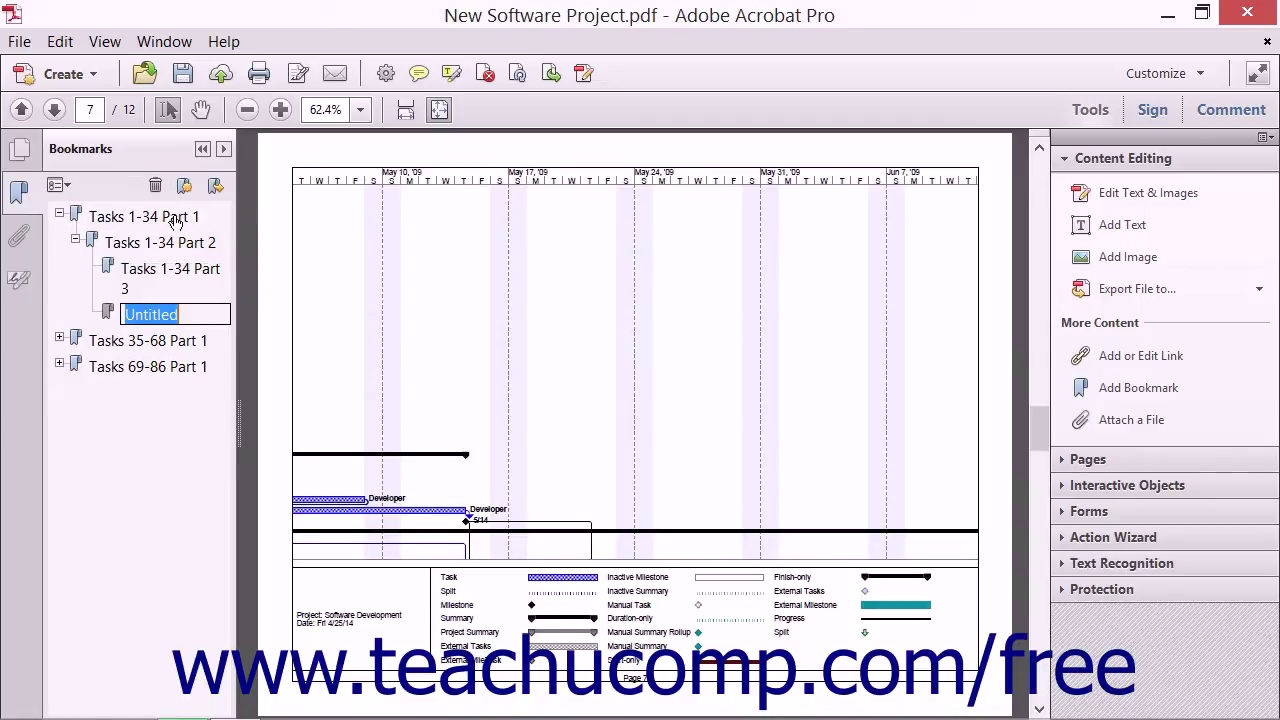
right_click(151, 310)
left_click(206, 400)
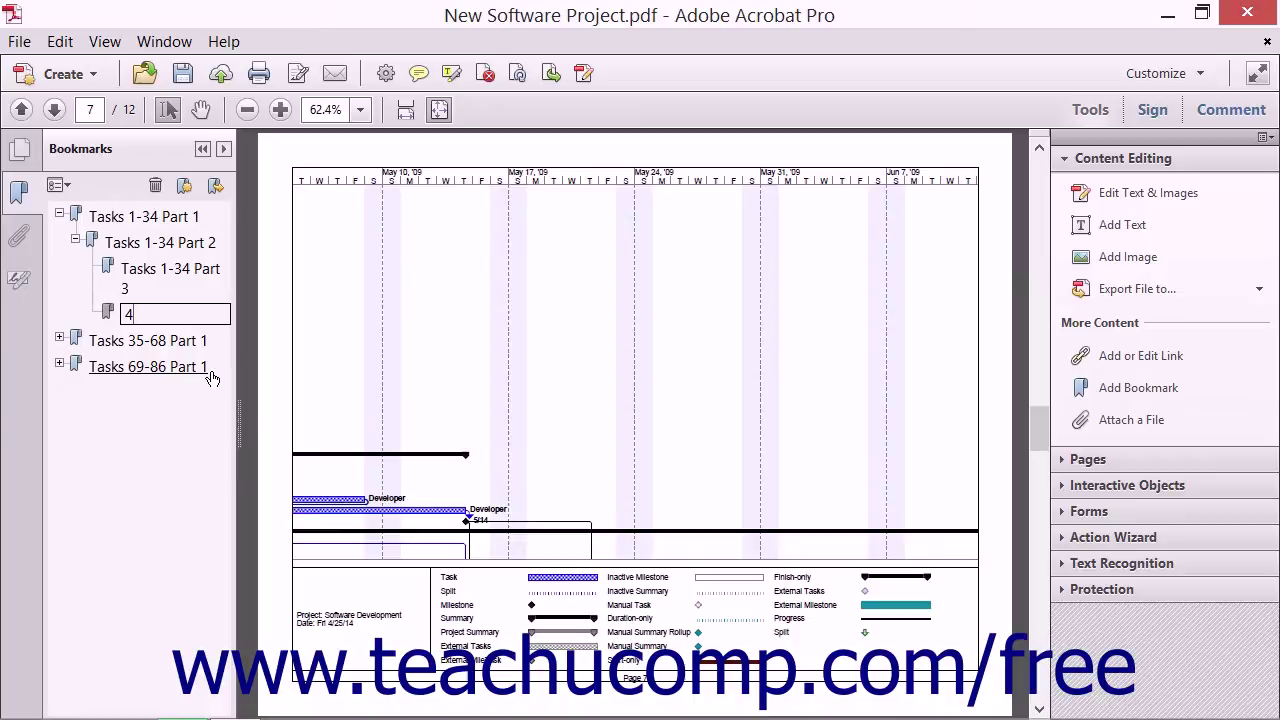
key("Return")
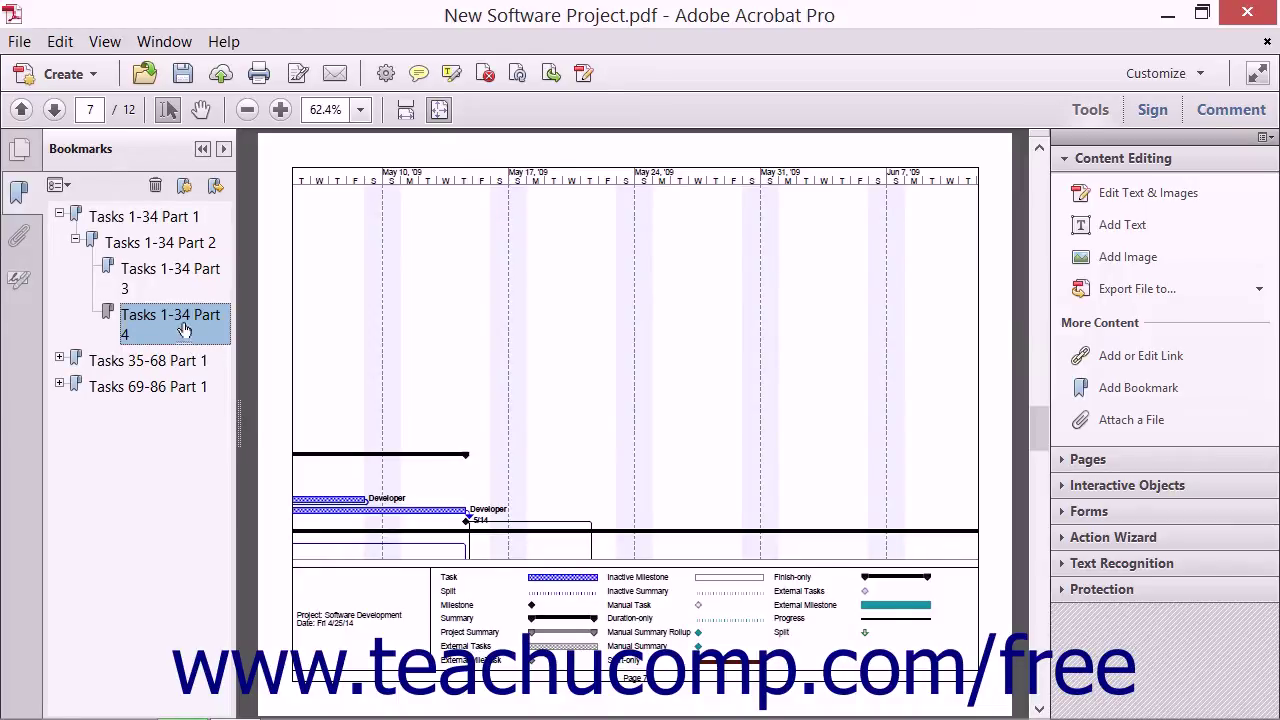
left_click(56, 111)
Step: Advance to page 10 of 12 and bring up the Bookmarks panel's Options menu
left_click(56, 111)
left_click(57, 112)
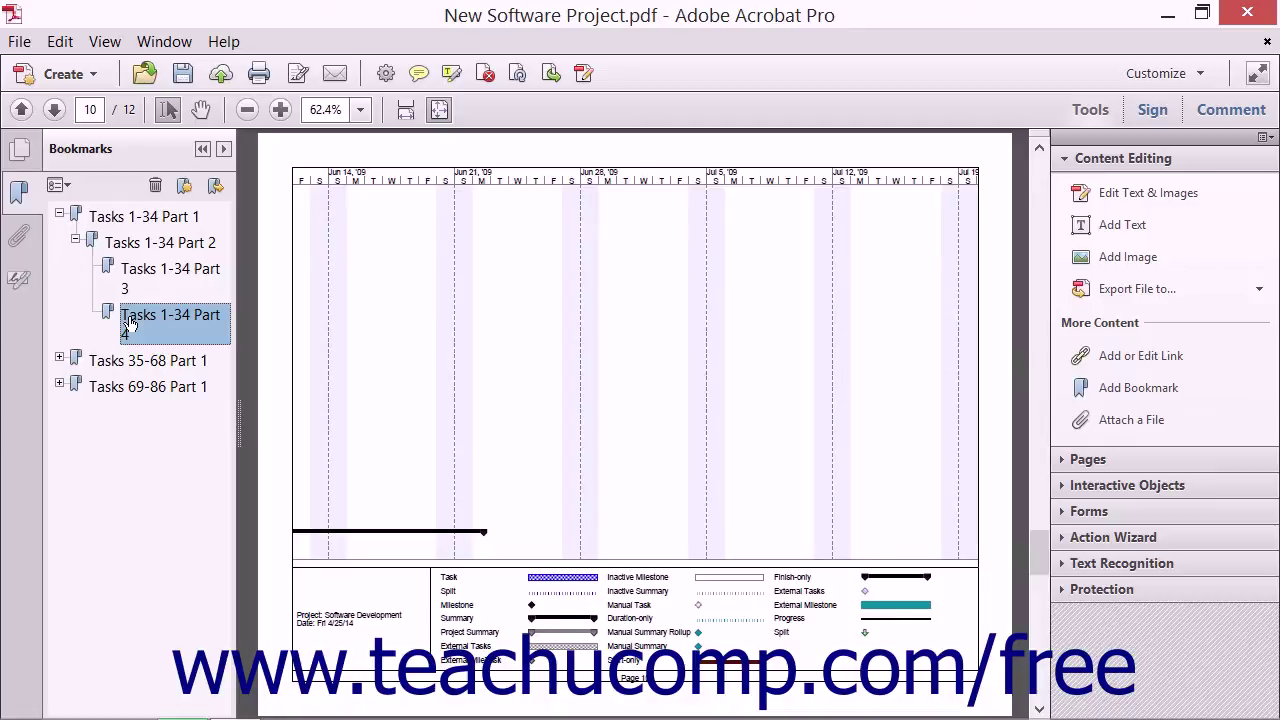
left_click_drag(130, 322, 360, 303)
left_click_drag(410, 235, 387, 258)
left_click_drag(393, 309, 385, 270)
left_click_drag(385, 276, 280, 249)
left_click(57, 186)
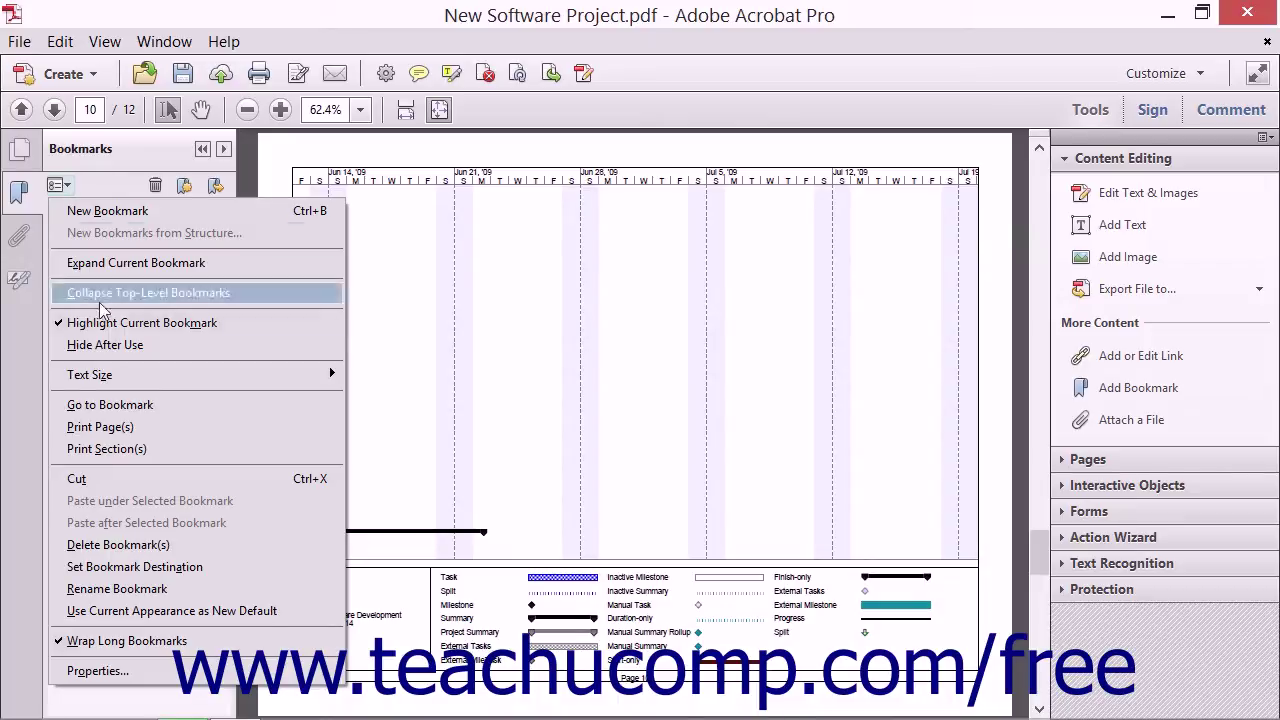
Step: Set the Tasks 1-34 Part 4 bookmark destination to page 10 and confirm with Yes
left_click(181, 567)
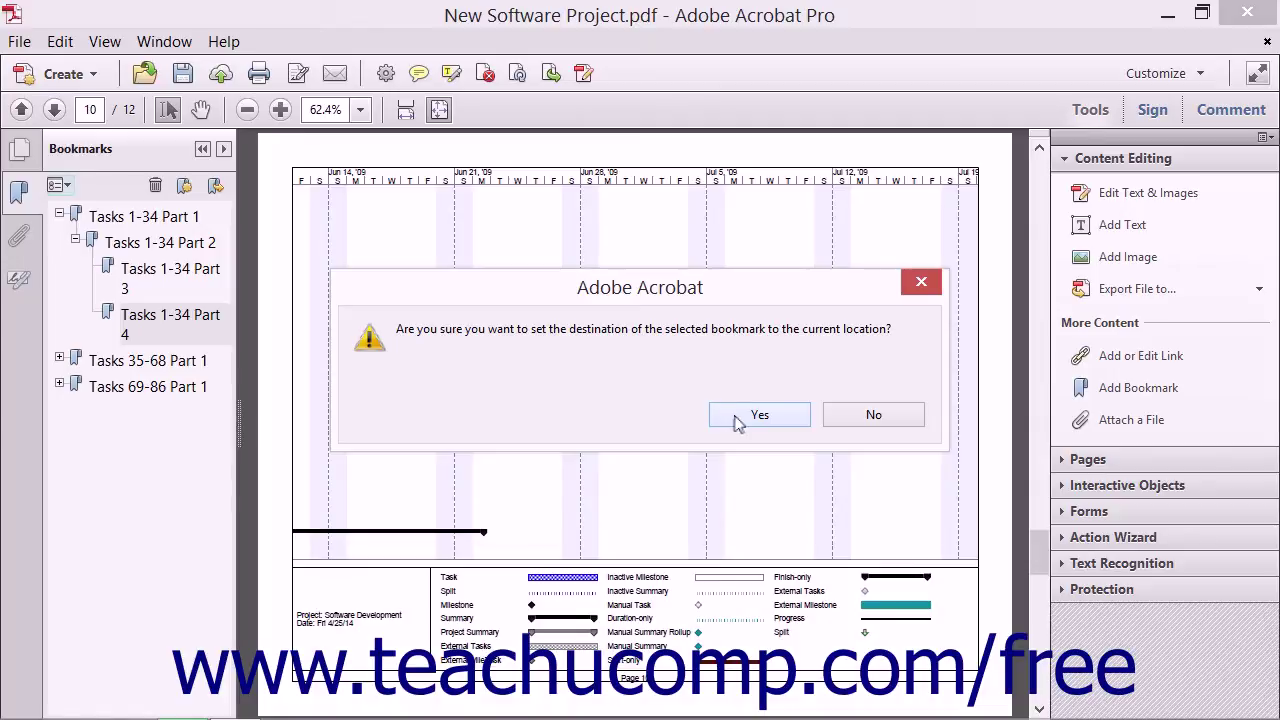
left_click(740, 416)
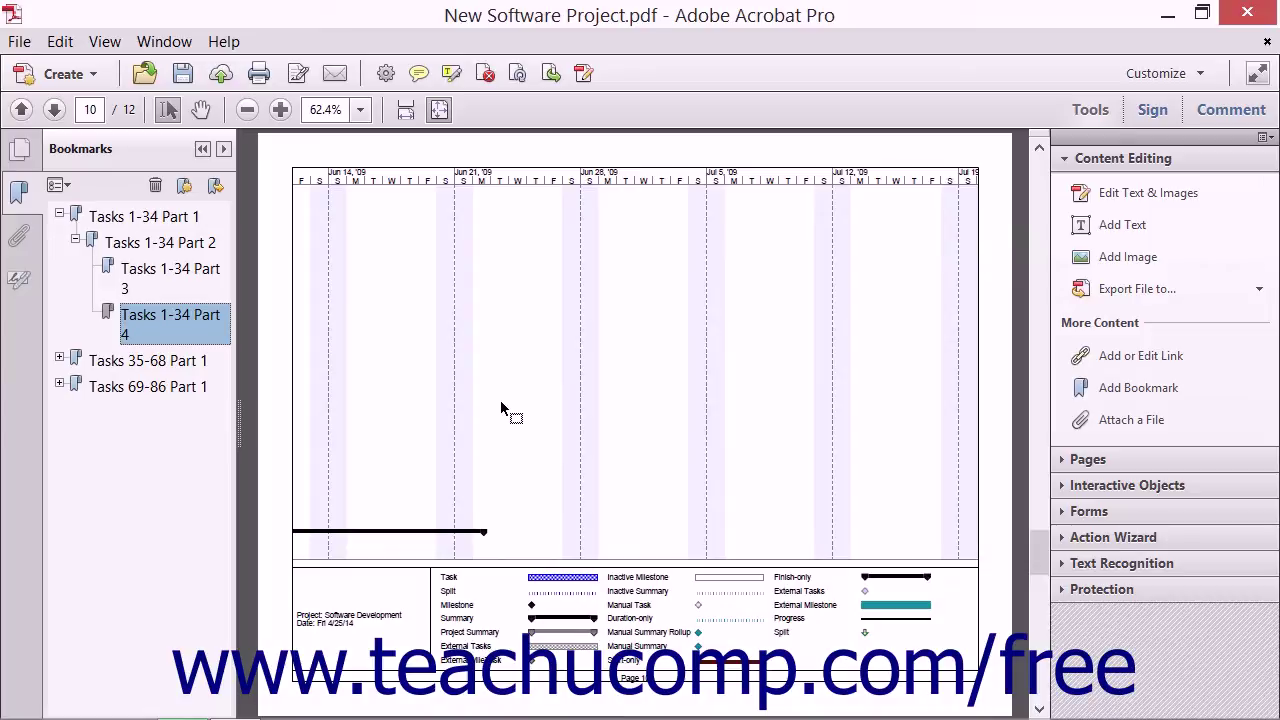
Step: Verify Part 3 opens page 7 and Part 4 opens page 10, save, then expand Tasks 35-68 and 69-86
left_click(176, 283)
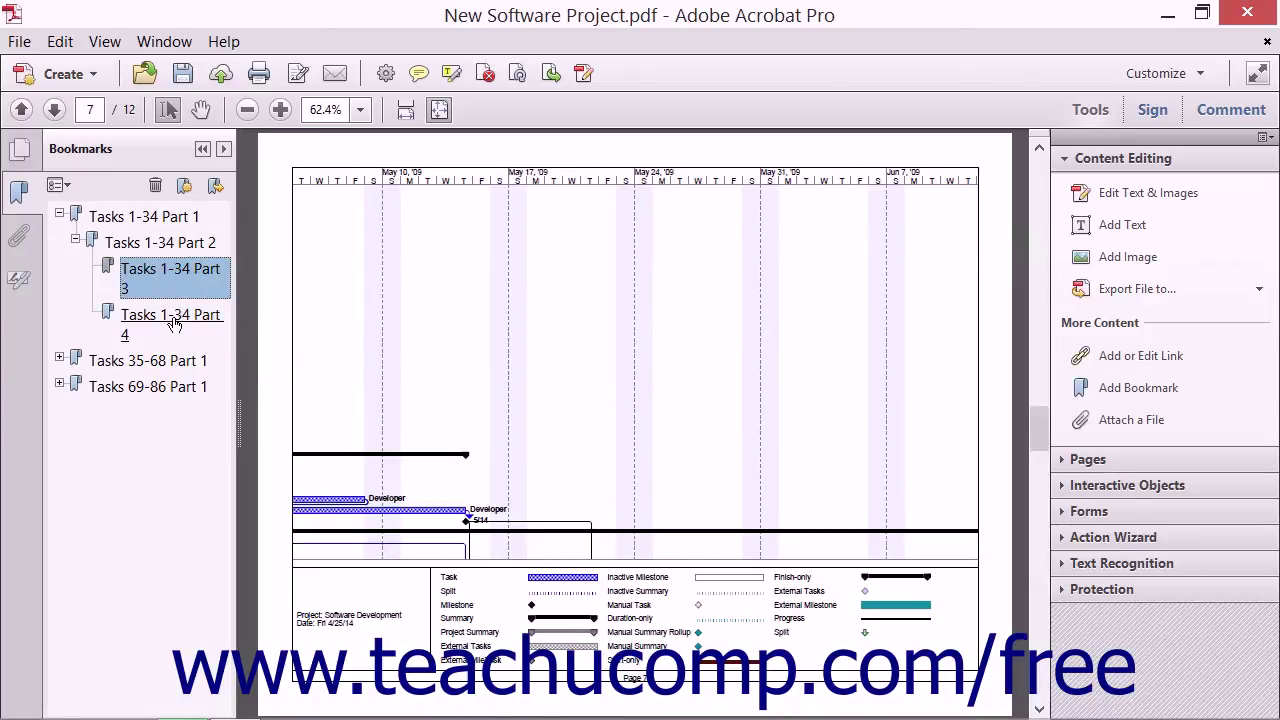
left_click(174, 323)
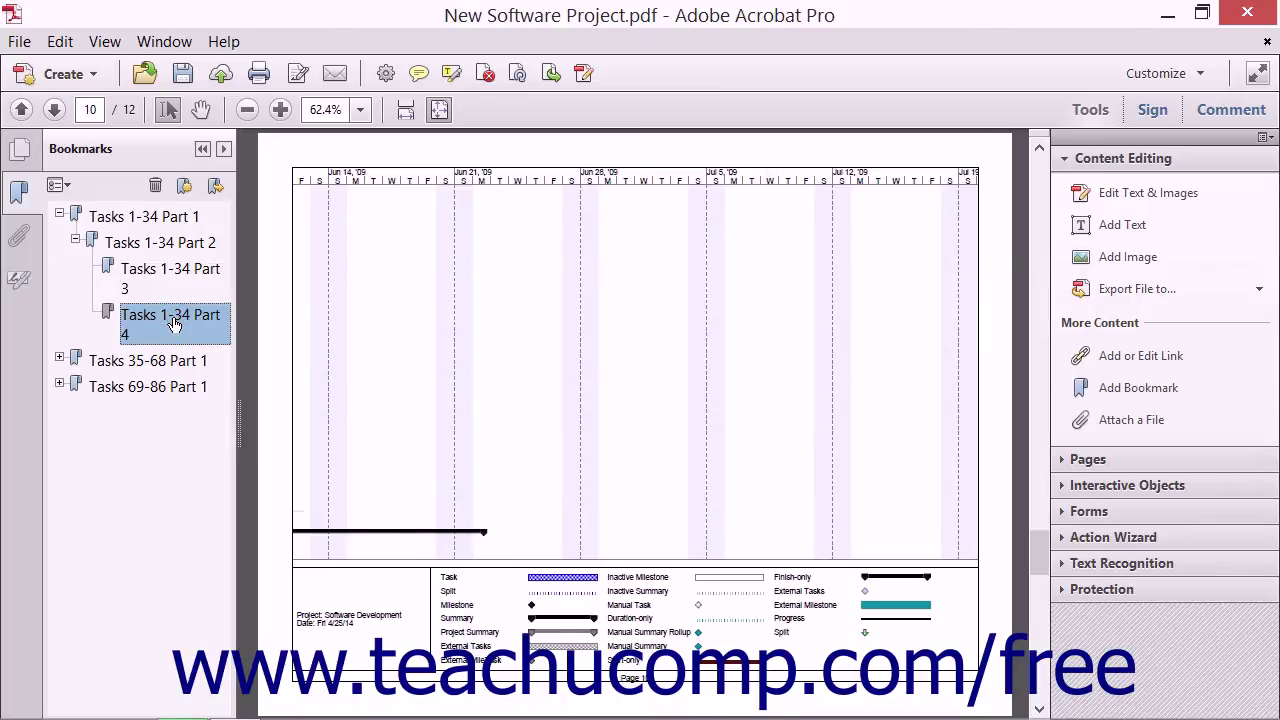
left_click(183, 75)
left_click(59, 358)
left_click(59, 502)
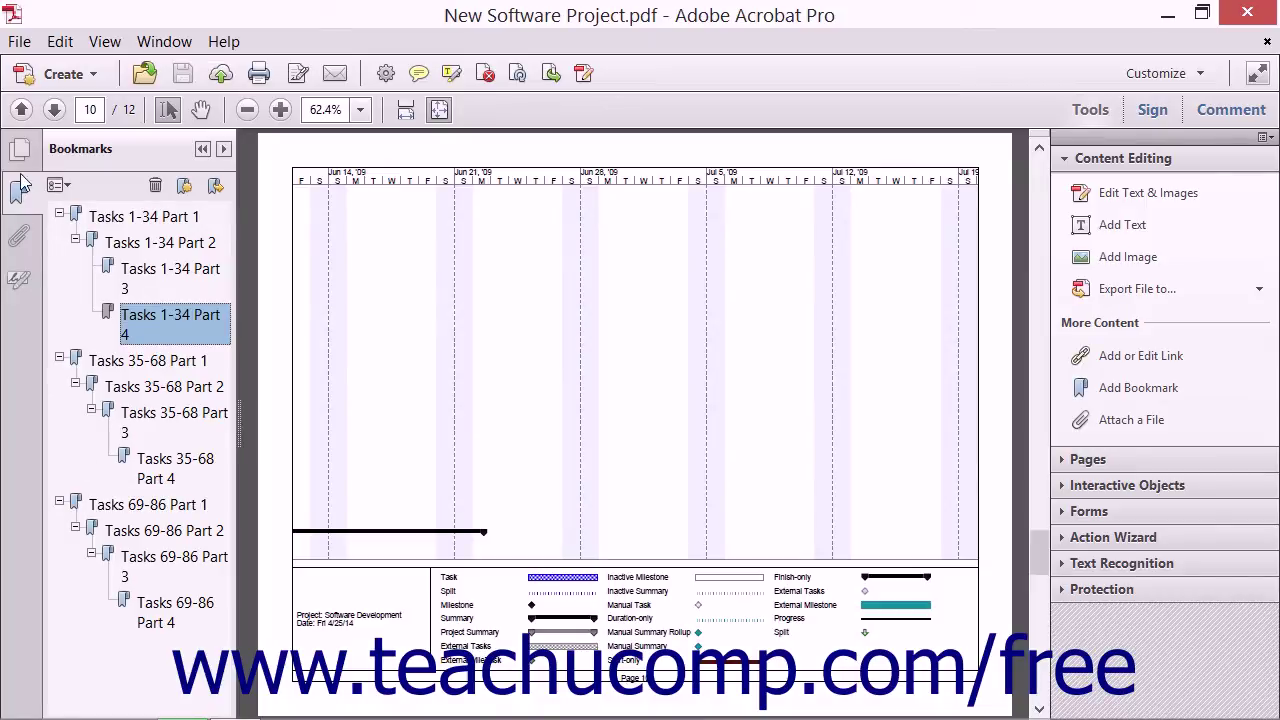
Step: Open Newsletter.pdf and scroll down to the Second Story Headline on page 2 using the Select tool
left_click(20, 42)
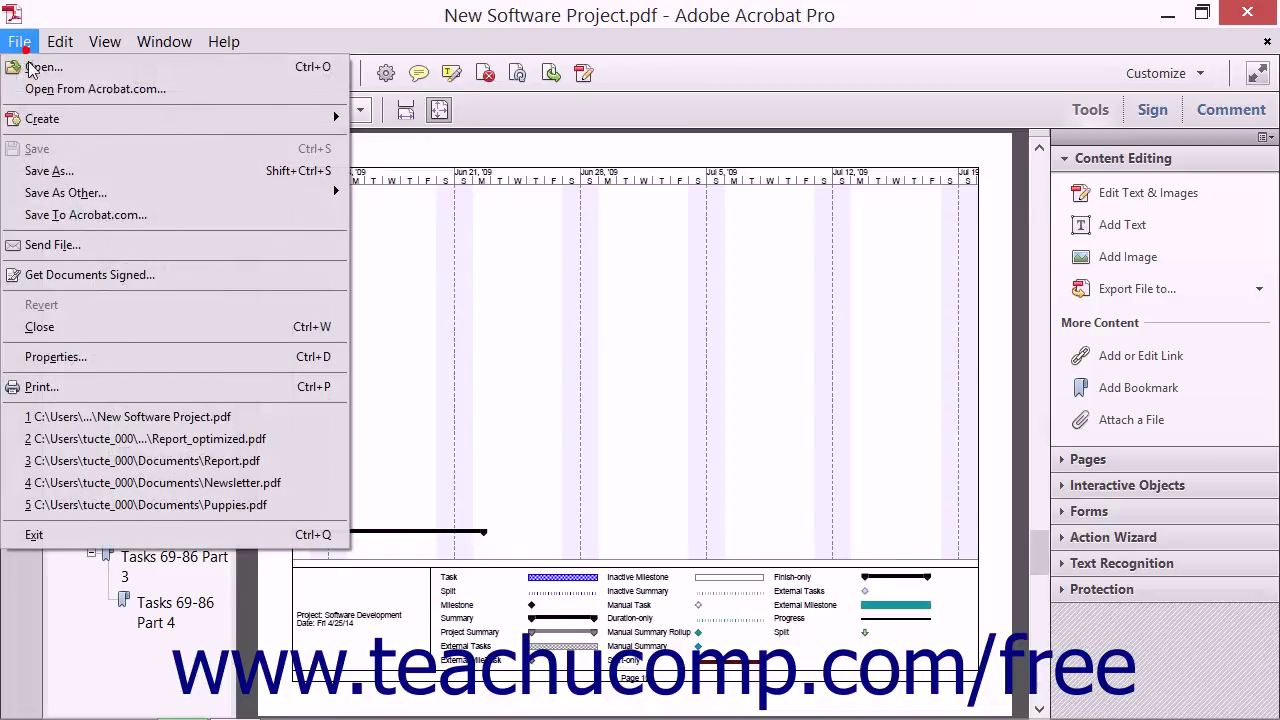
left_click(40, 64)
left_click_drag(753, 229, 779, 448)
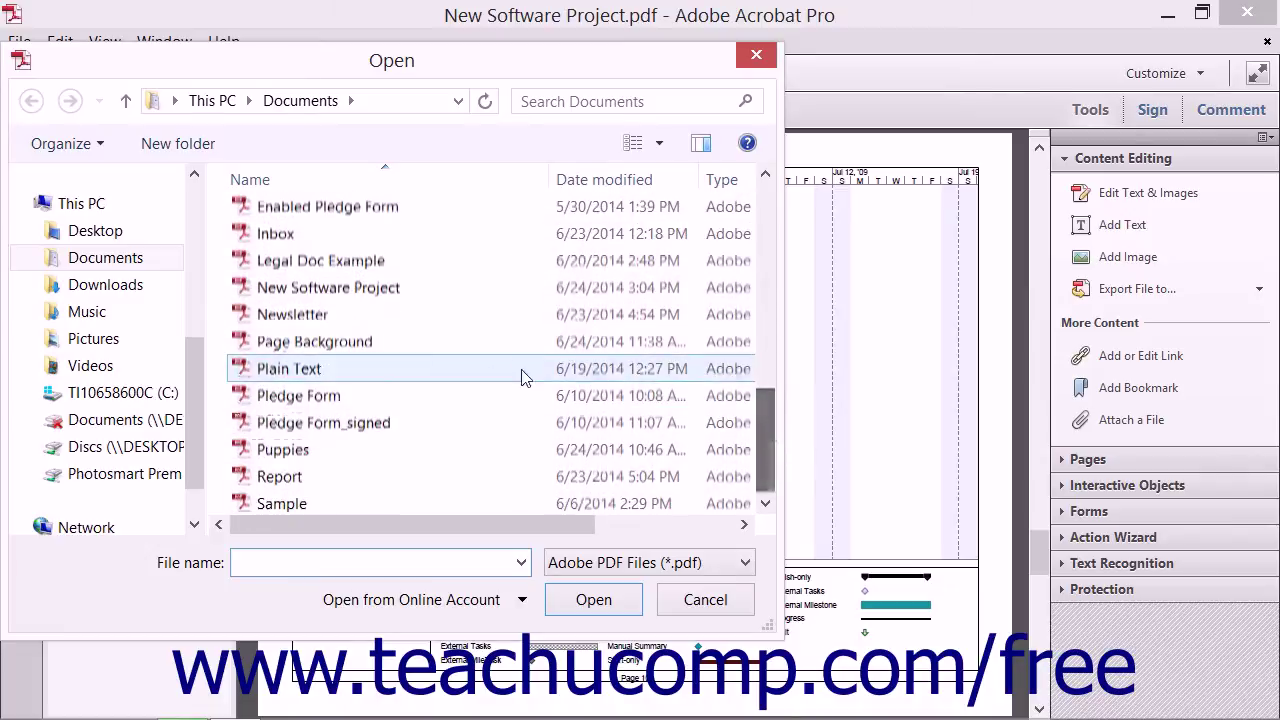
double_click(303, 320)
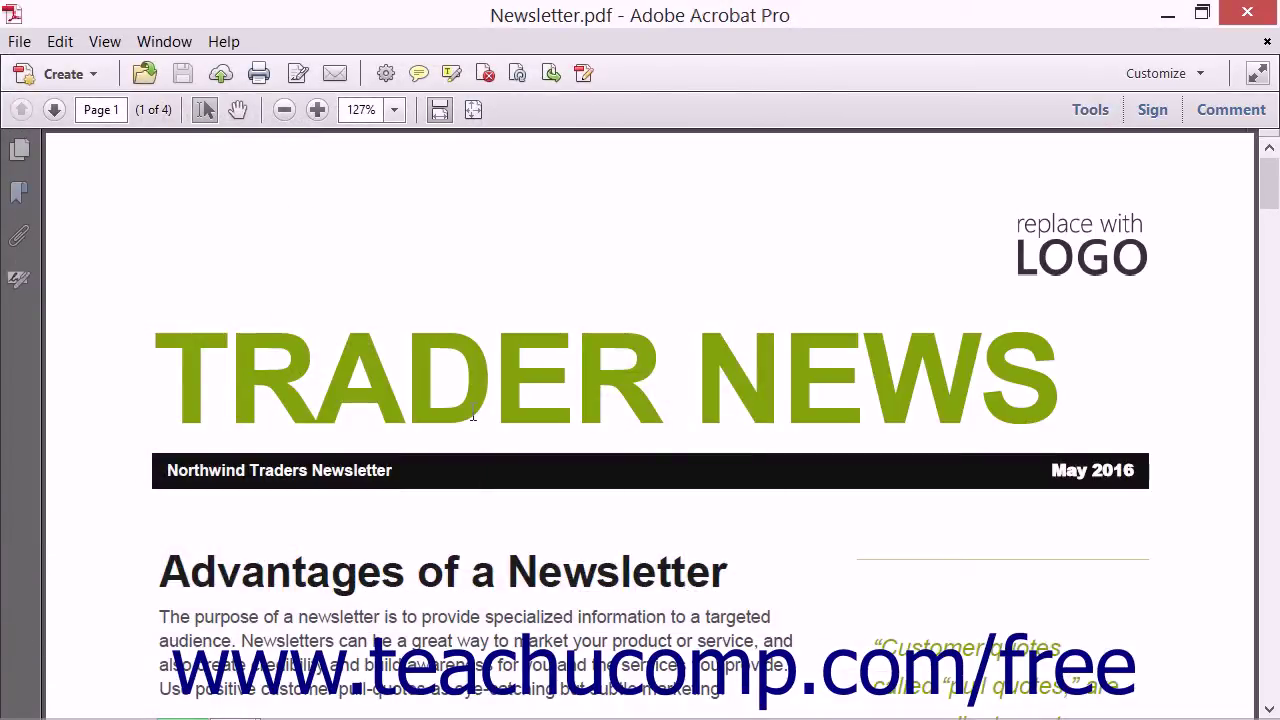
scroll(649, 531, "down", 10)
scroll(649, 532, "down", 8)
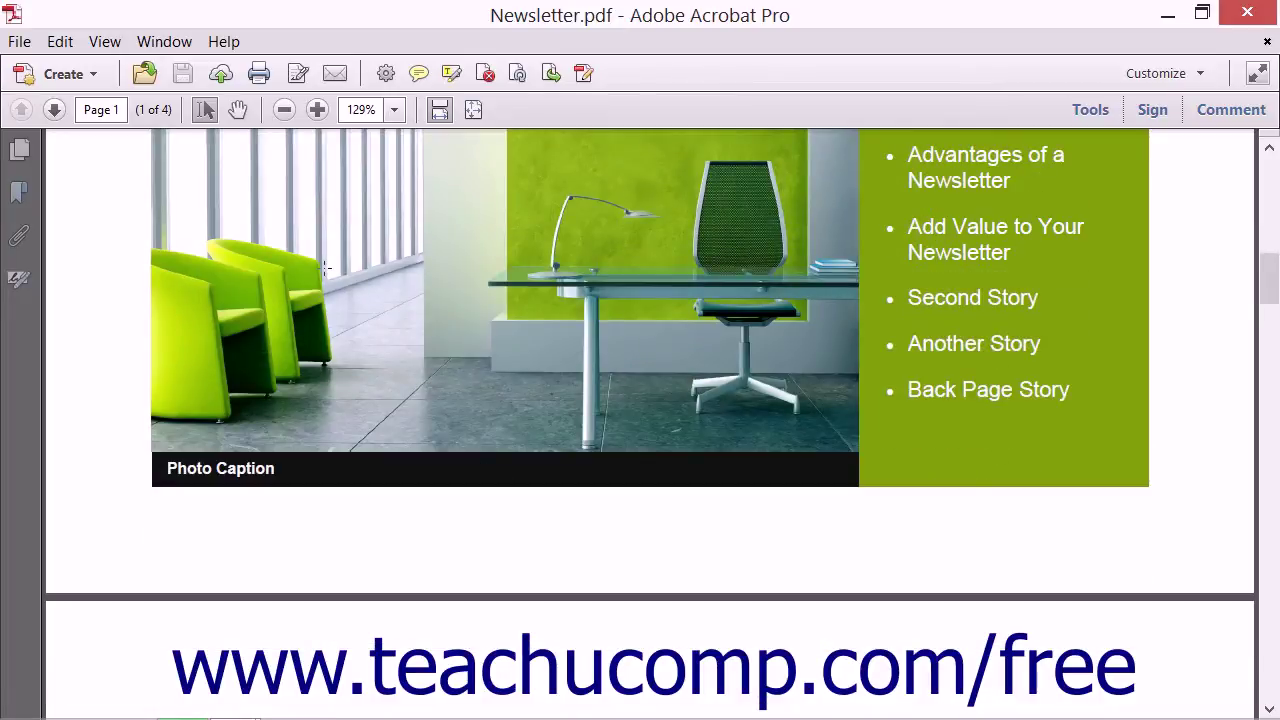
left_click(204, 113)
scroll(775, 475, "down", 17)
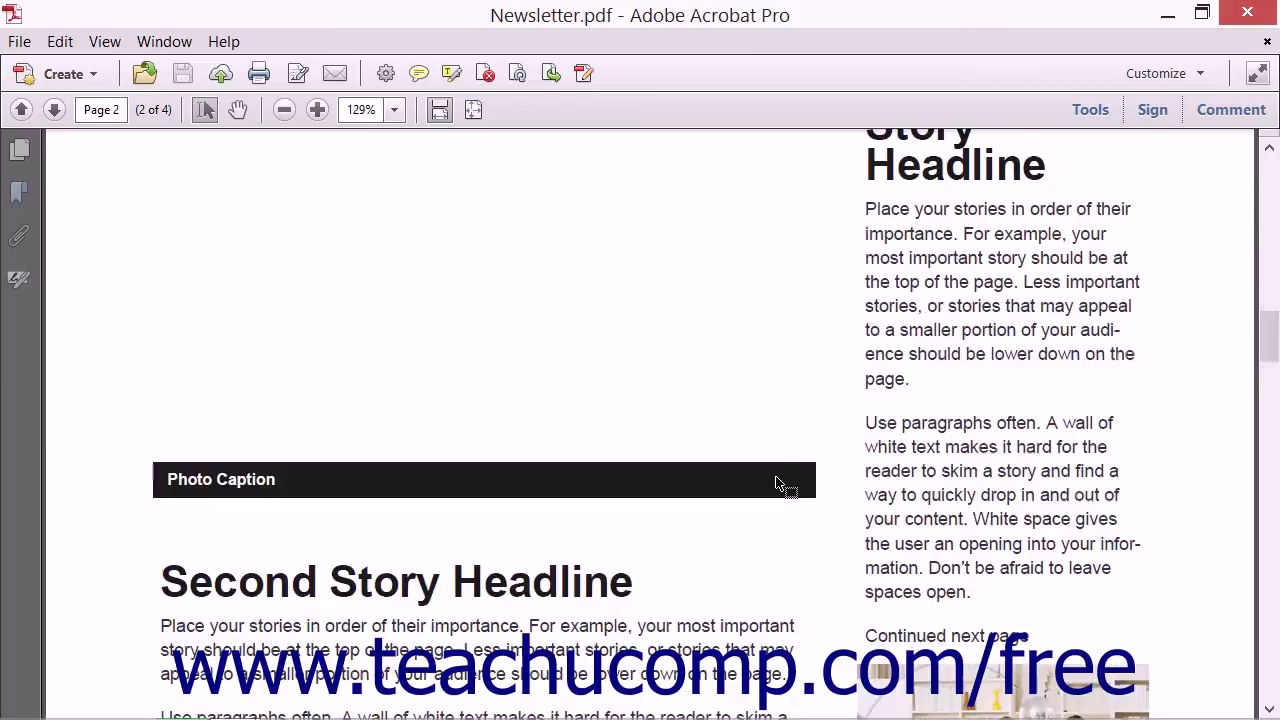
scroll(776, 475, "down", 2)
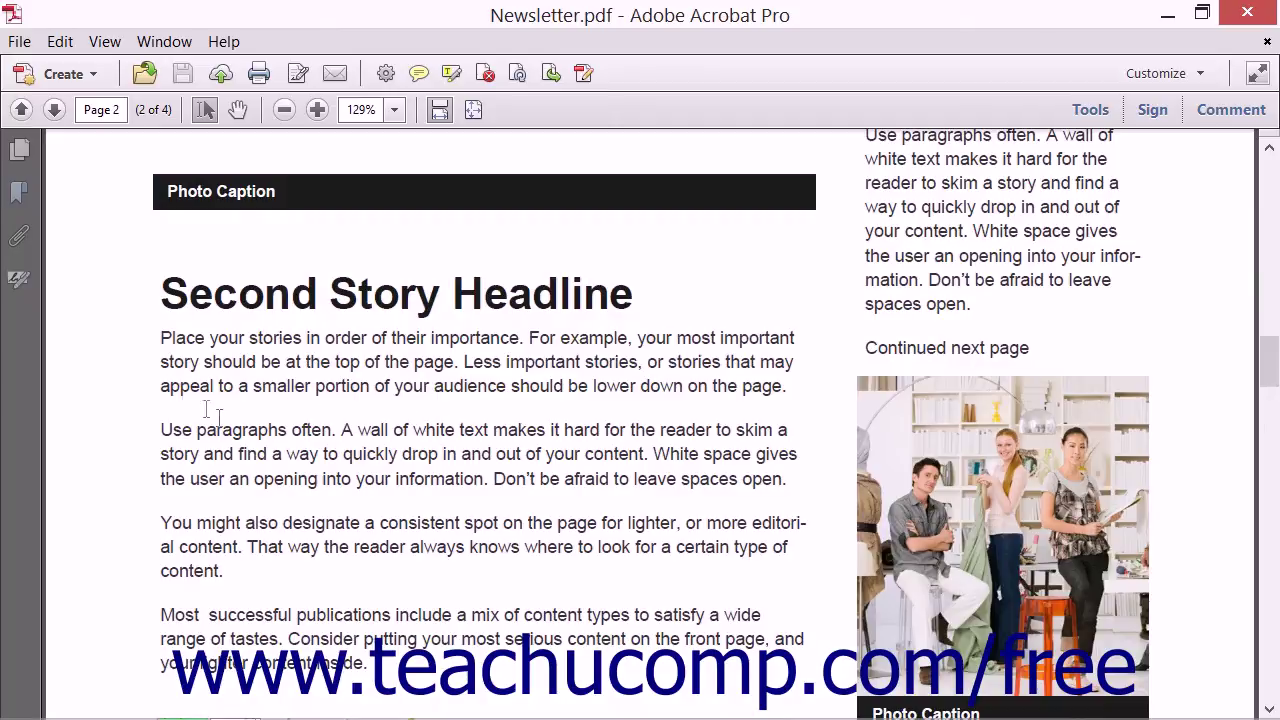
Step: Select the 'Second Story Headline' heading and create a bookmark keeping that name
left_click_drag(161, 292, 630, 294)
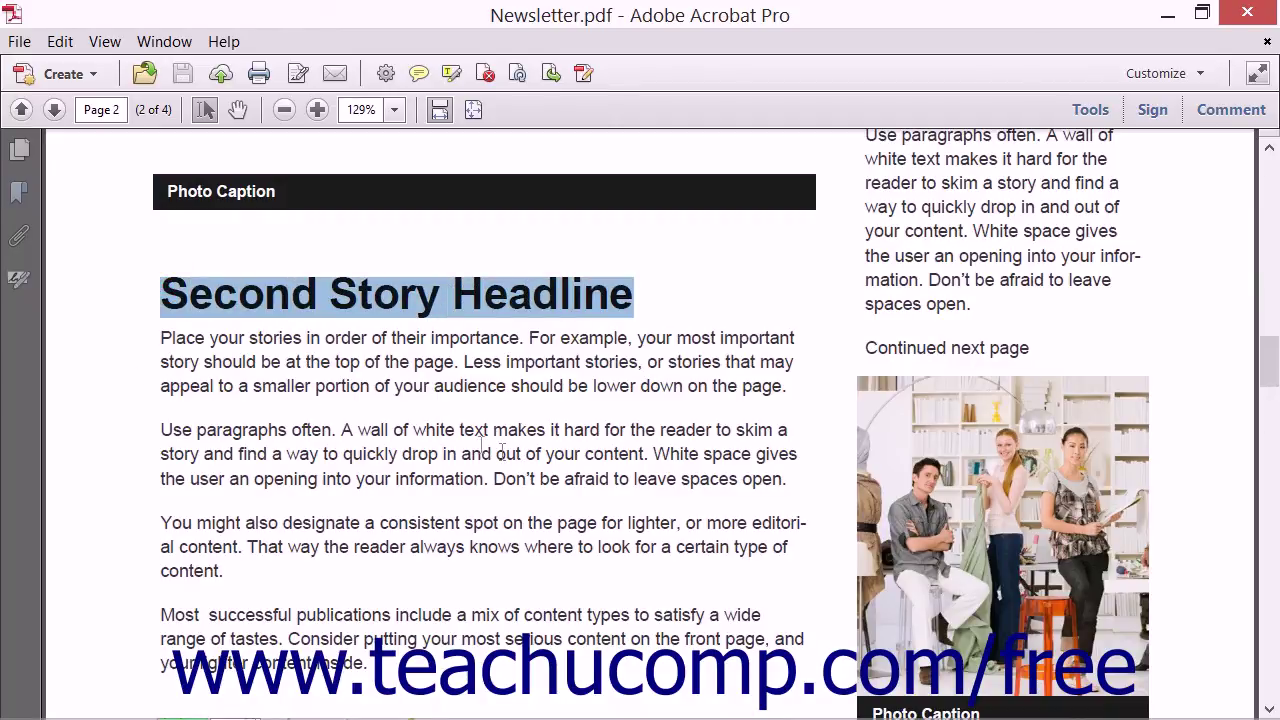
left_click(19, 196)
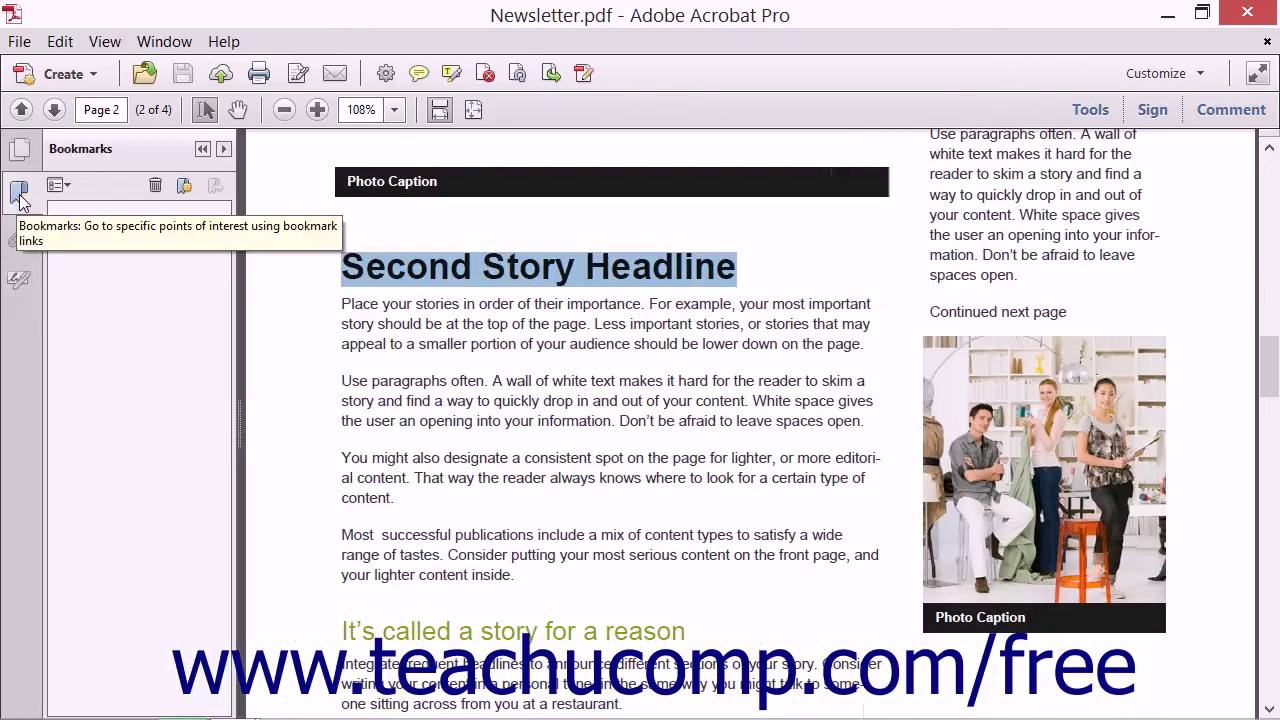
left_click(184, 187)
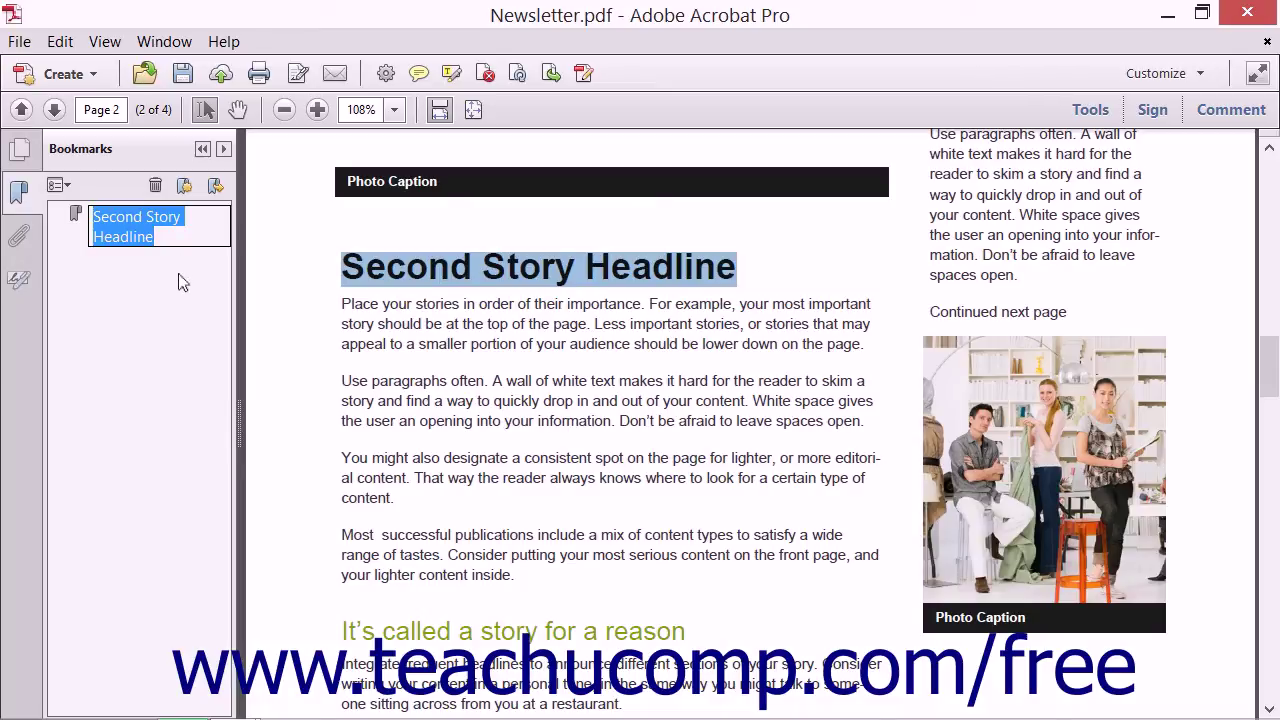
key("Return")
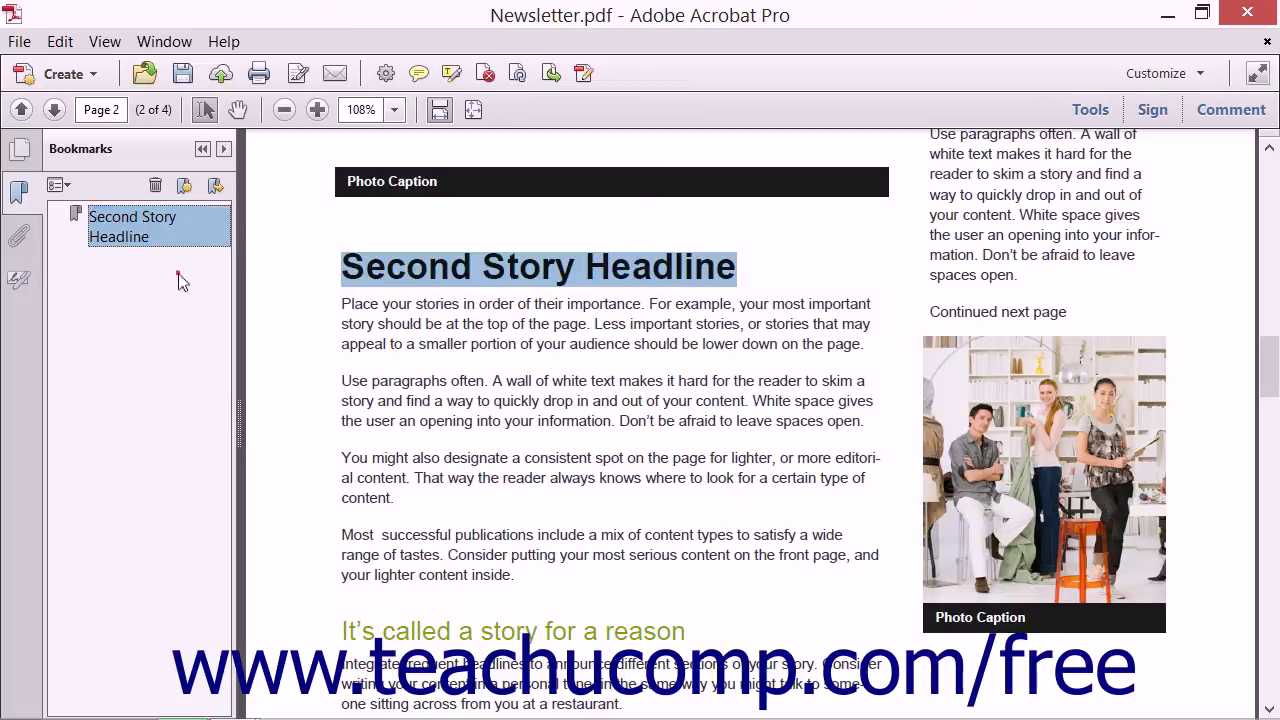